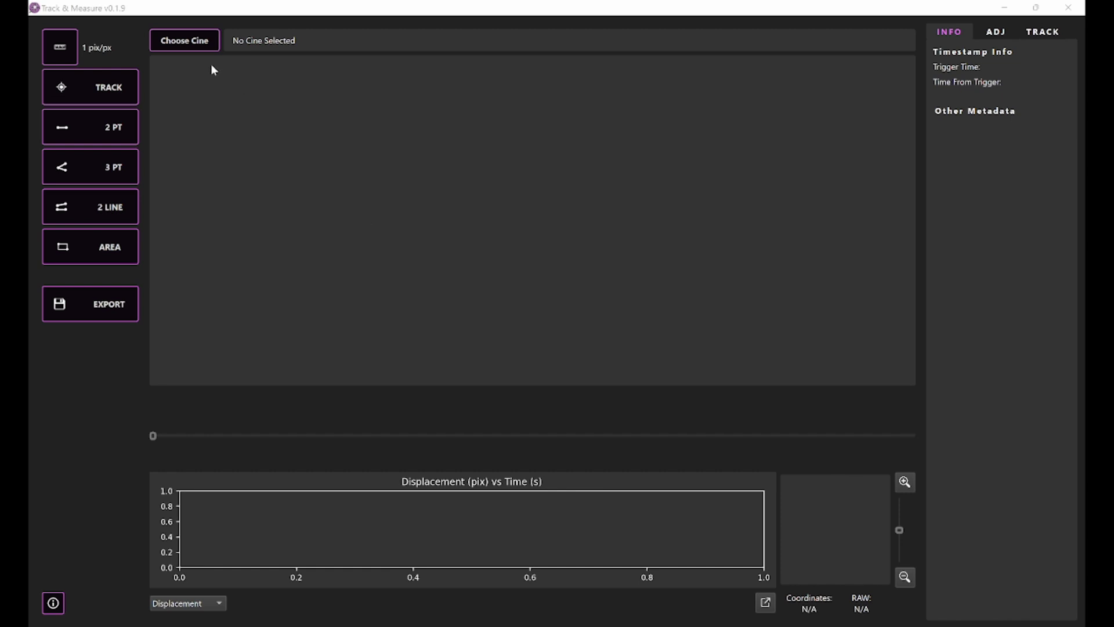
- Open Dart Sample Cine.cine from the Desktop and move playback to frame -956
click(190, 40)
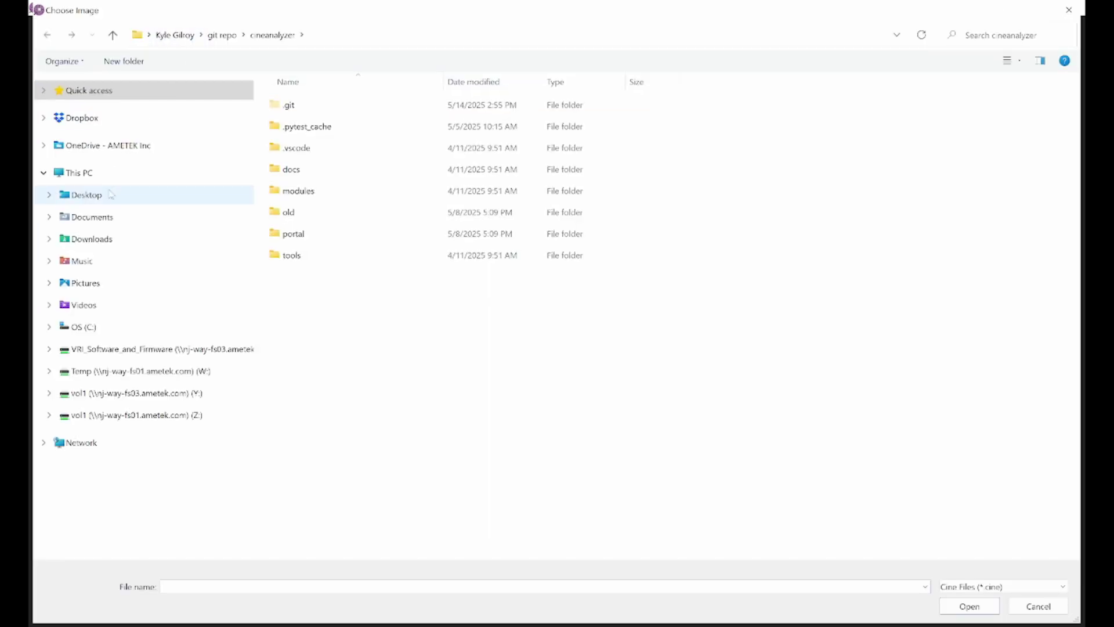
click(110, 195)
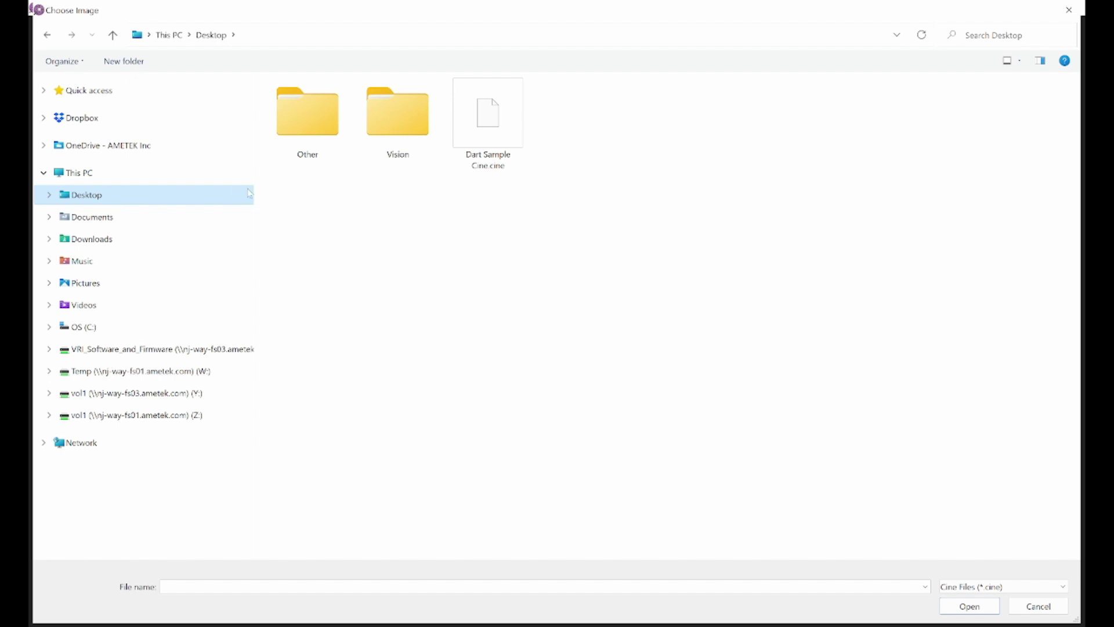
double_click(491, 121)
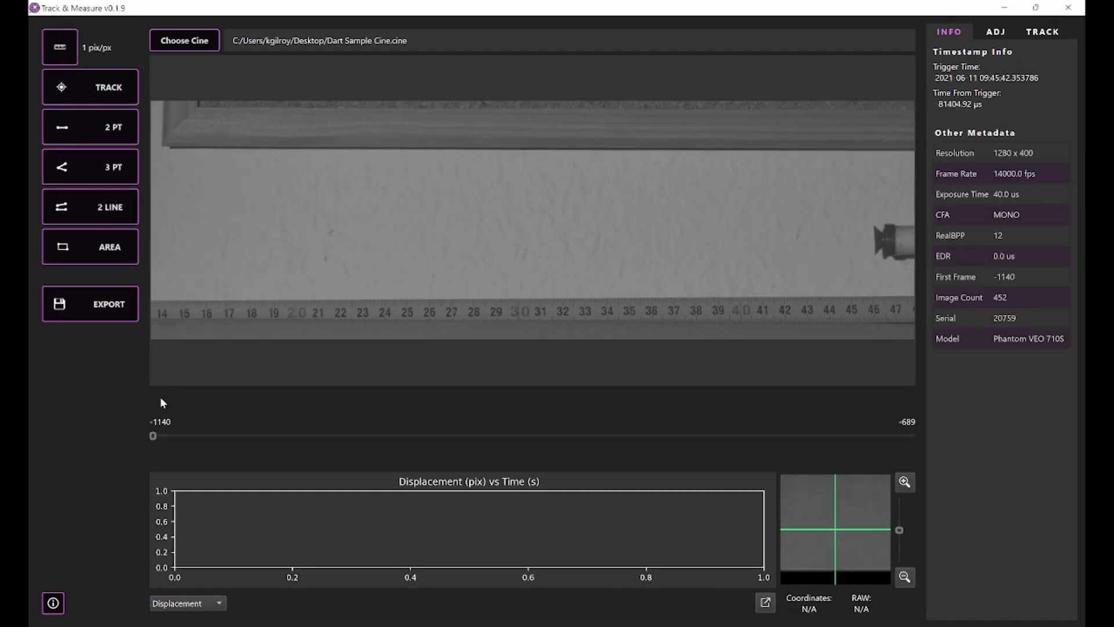
drag(155, 436, 464, 431)
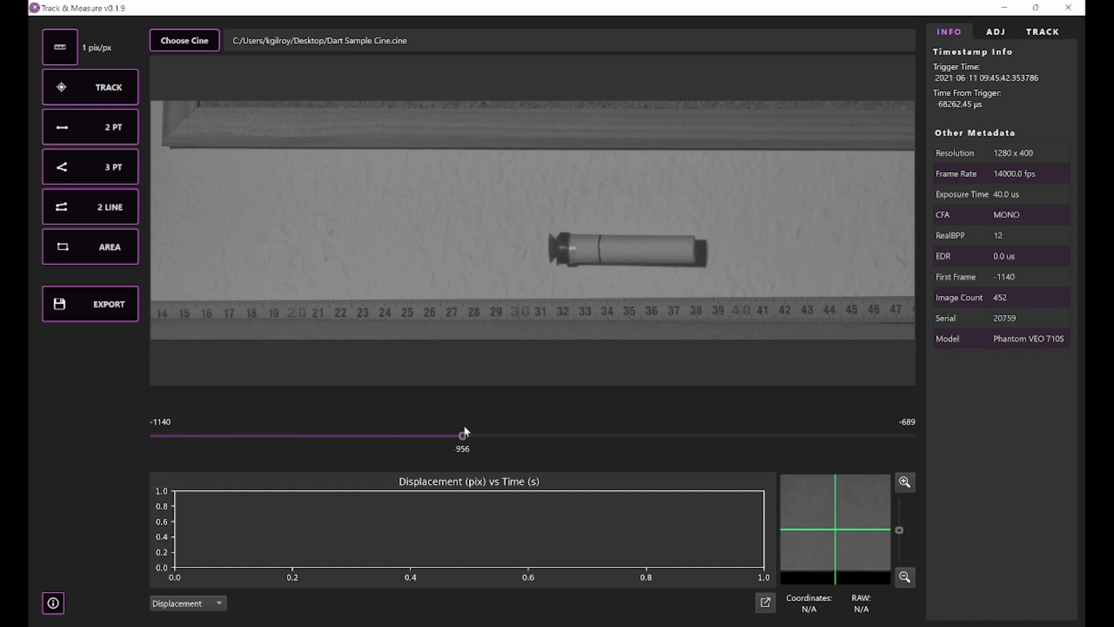
- Slightly raise the image's contrast and gamma to brighten the dart footage
click(994, 32)
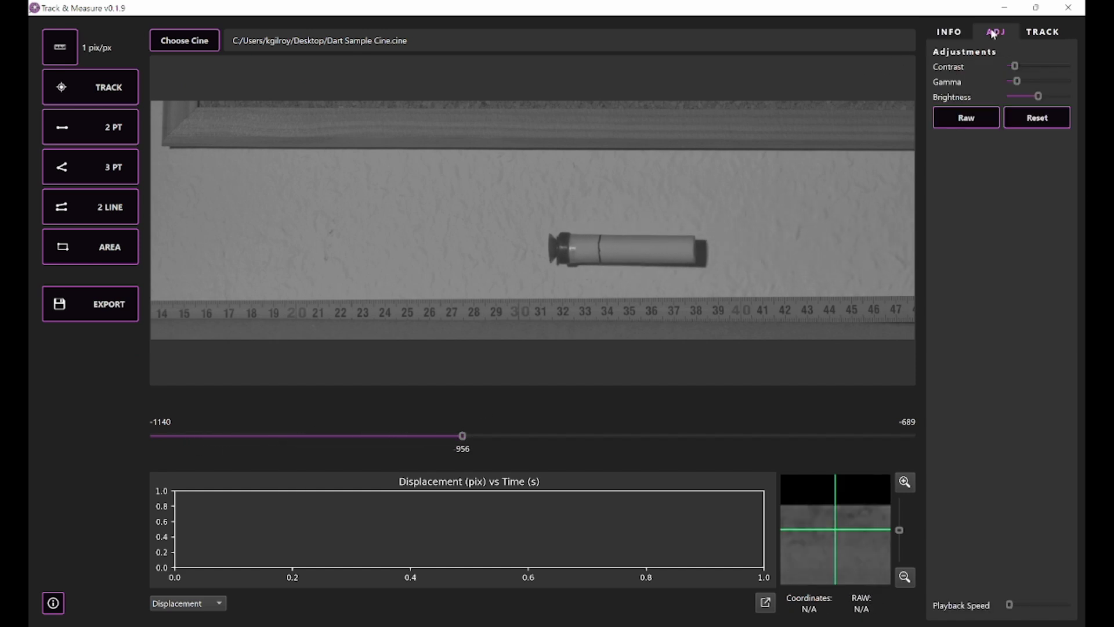
drag(1014, 67, 1020, 85)
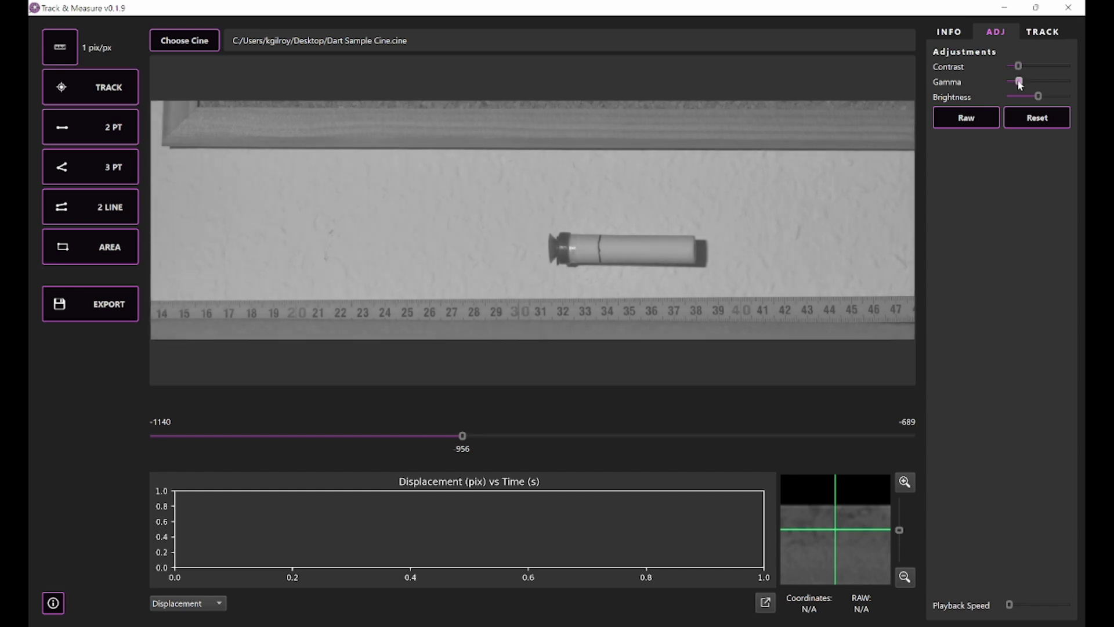
drag(1020, 85, 1019, 83)
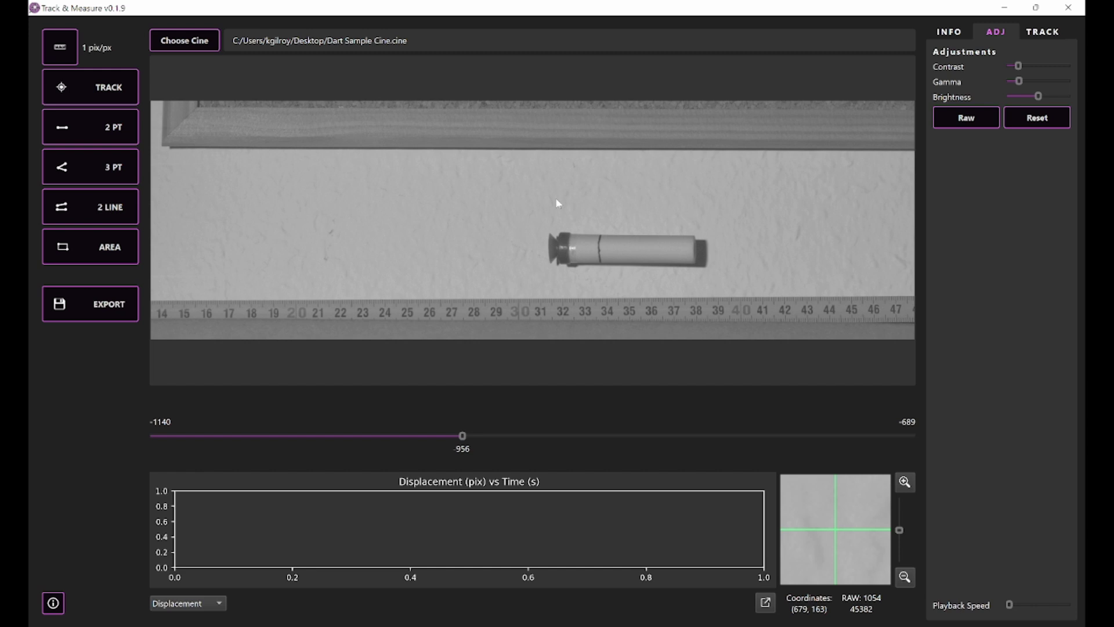
- At frame -913, calibrate the scale by marking the ruler's 30 and 40 marks as a known length of 10 cm
drag(461, 438, 534, 439)
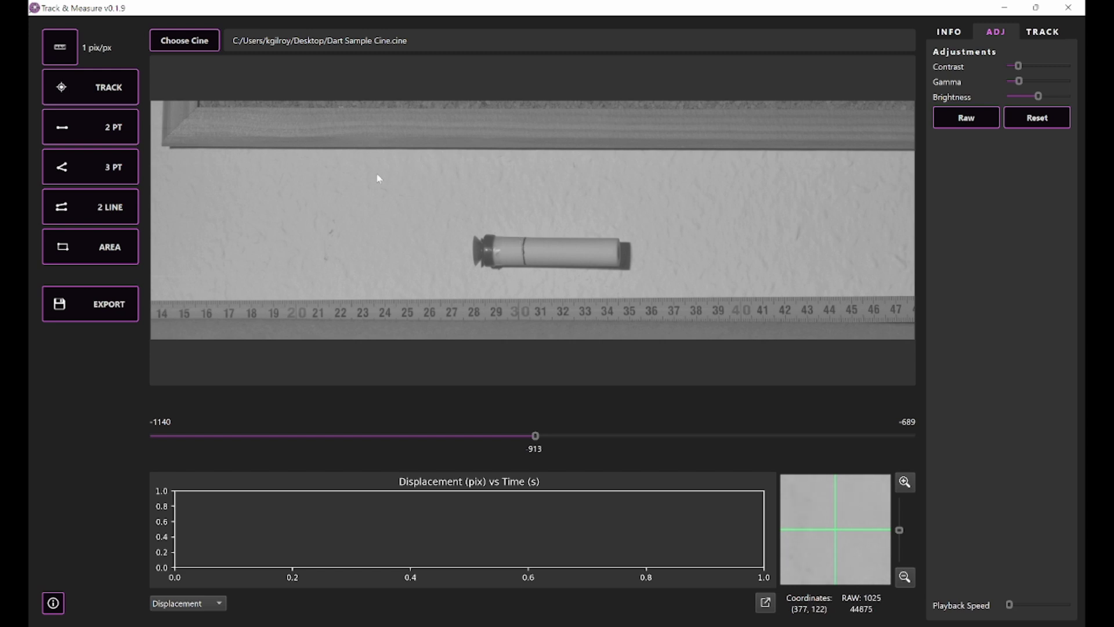
click(60, 51)
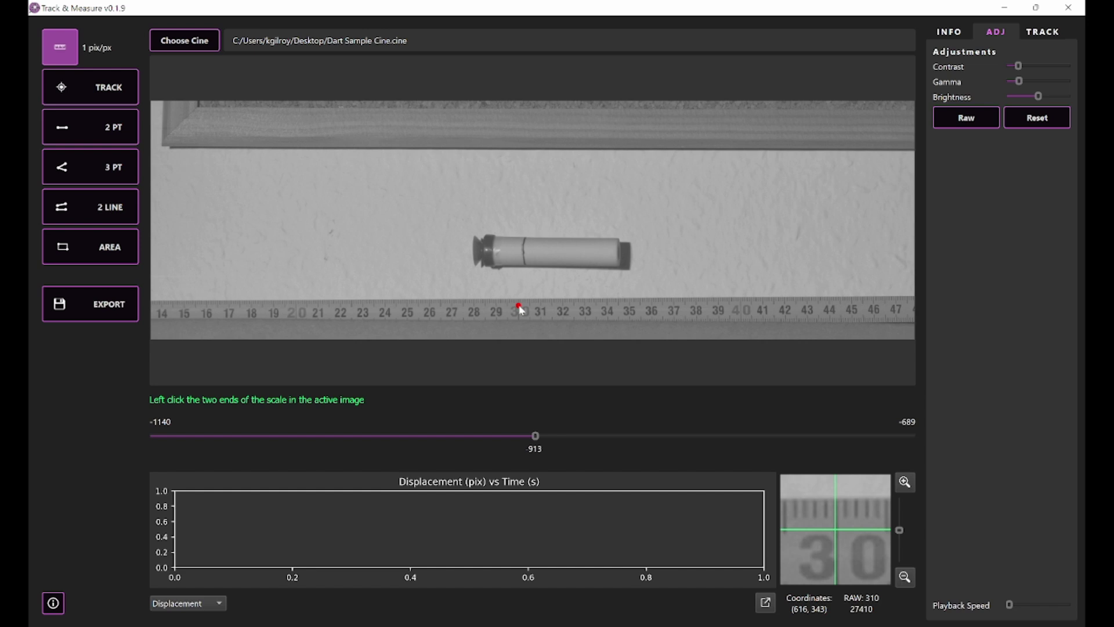
click(740, 303)
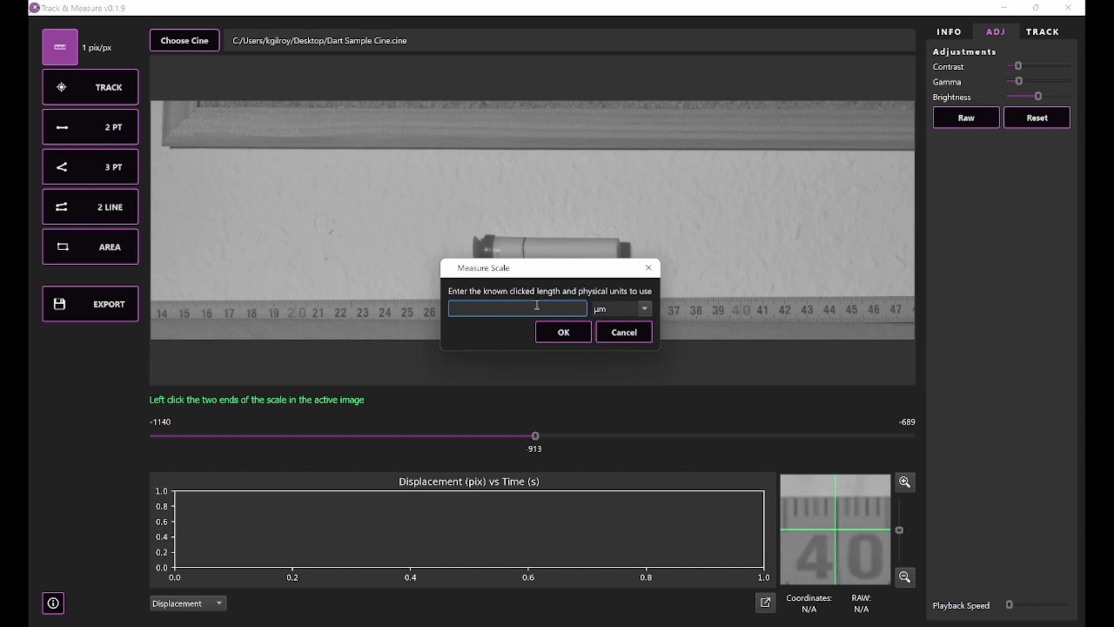
drag(536, 268, 316, 206)
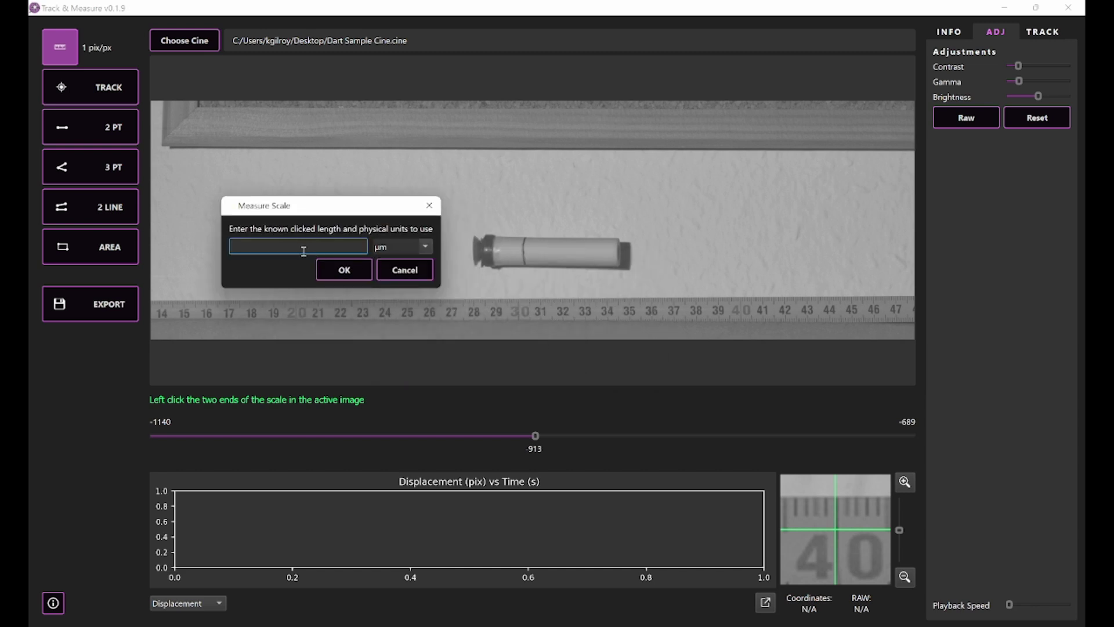
text(10)
click(424, 249)
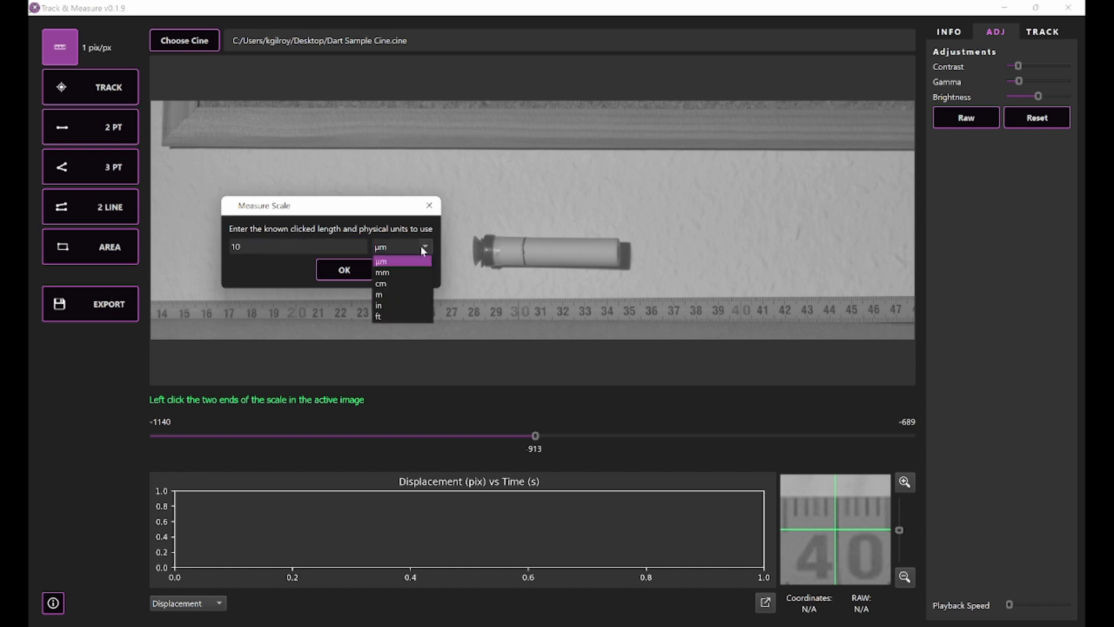
click(409, 284)
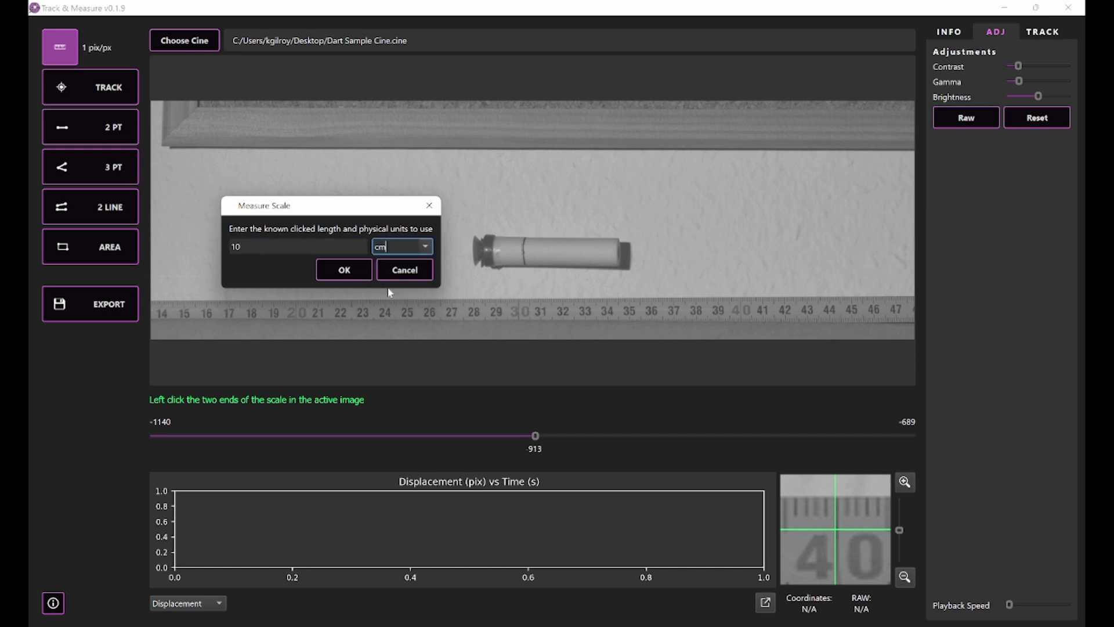
click(344, 271)
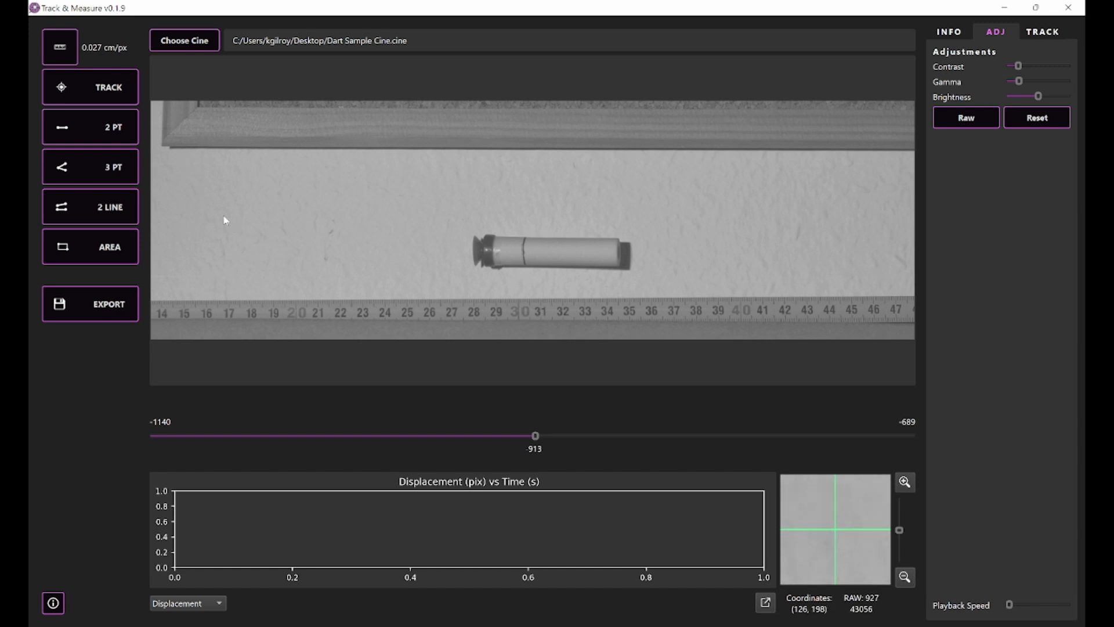
mouse_move(89, 45)
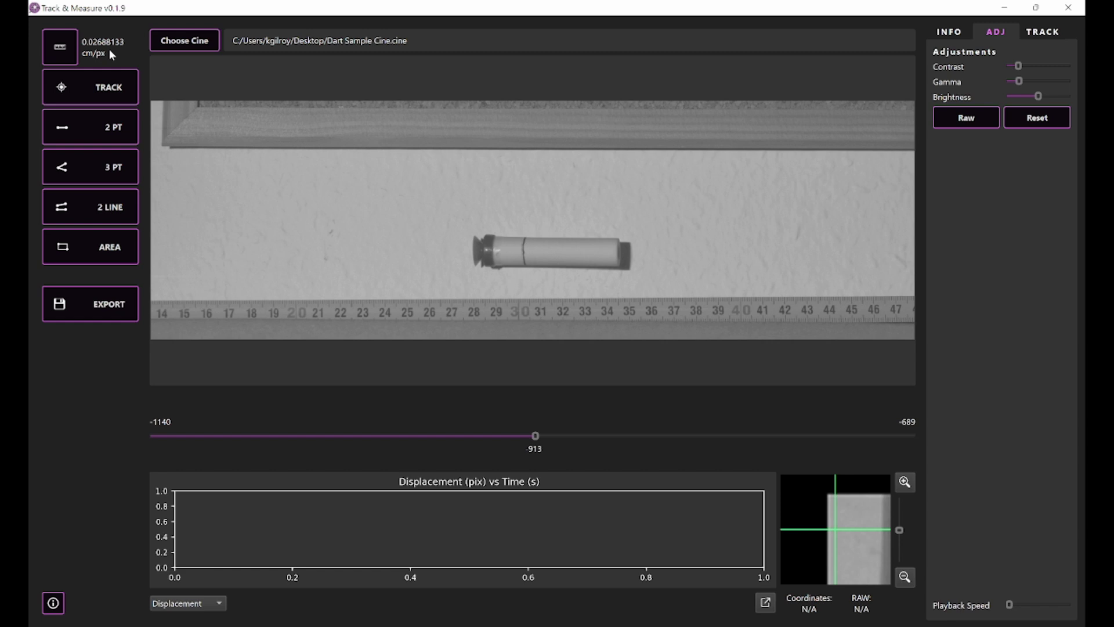
- Check the calibration with a two-point measurement between the ruler's 30 and 40 marks
click(97, 126)
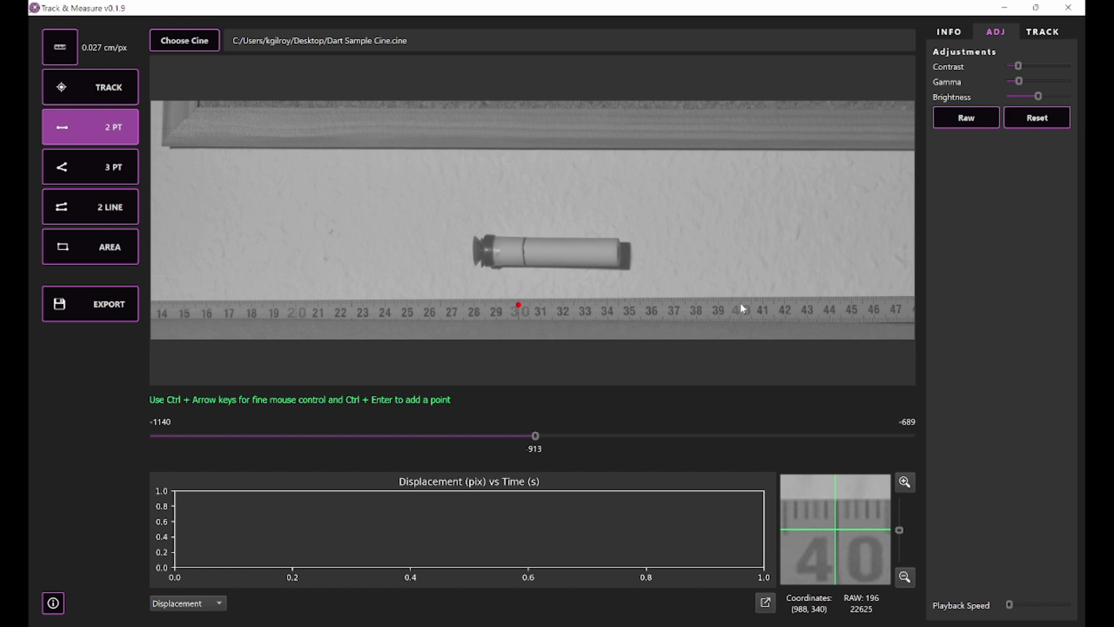
key(ctrl+Return)
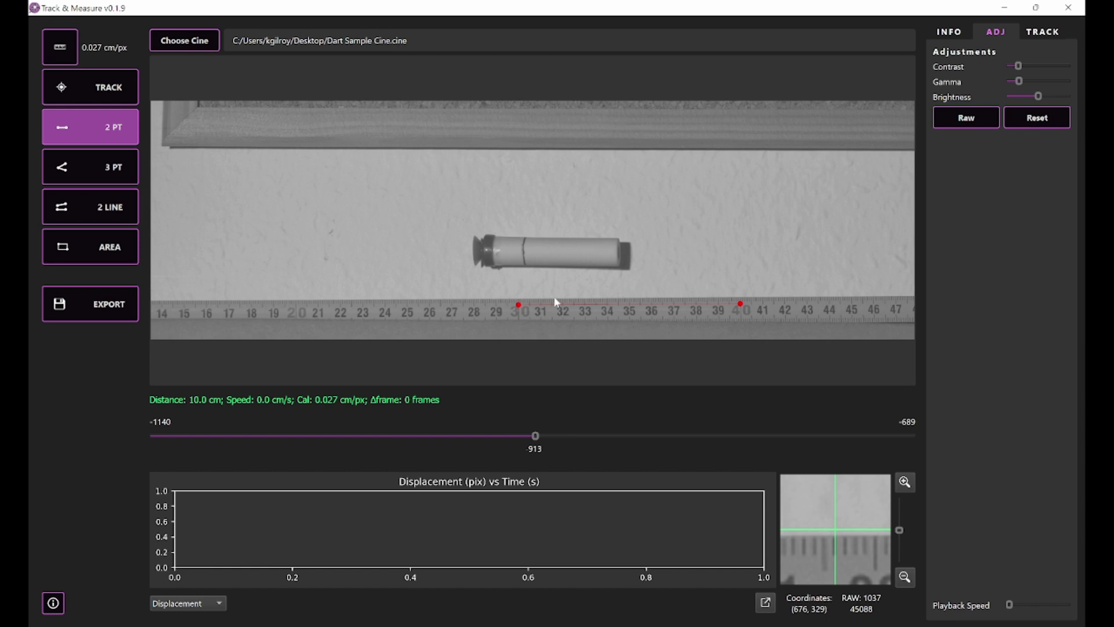
mouse_move(114, 51)
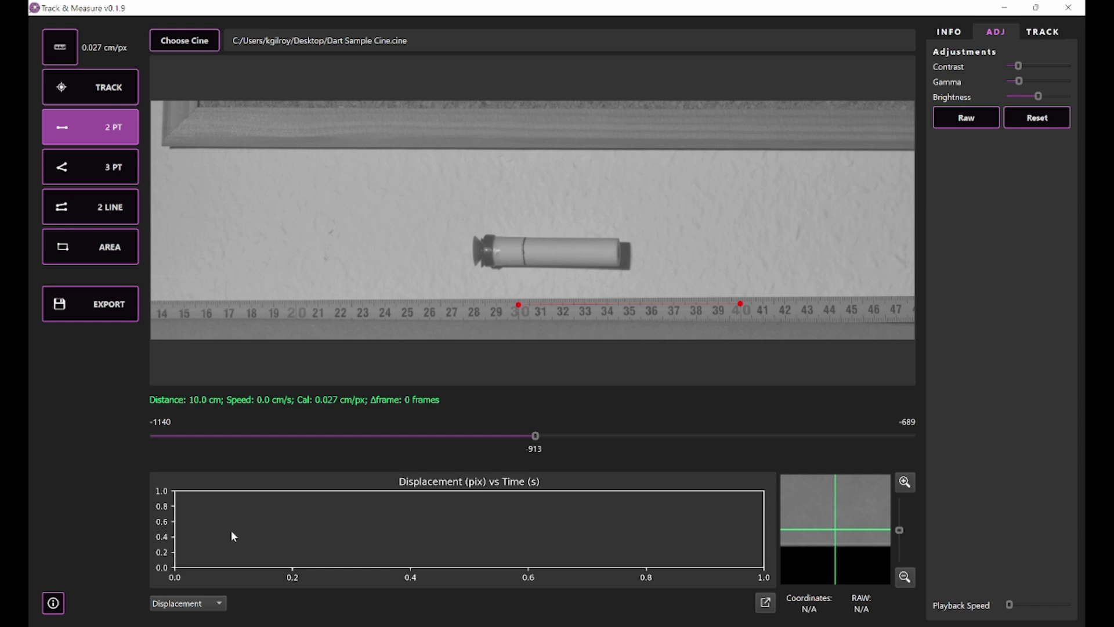
click(214, 603)
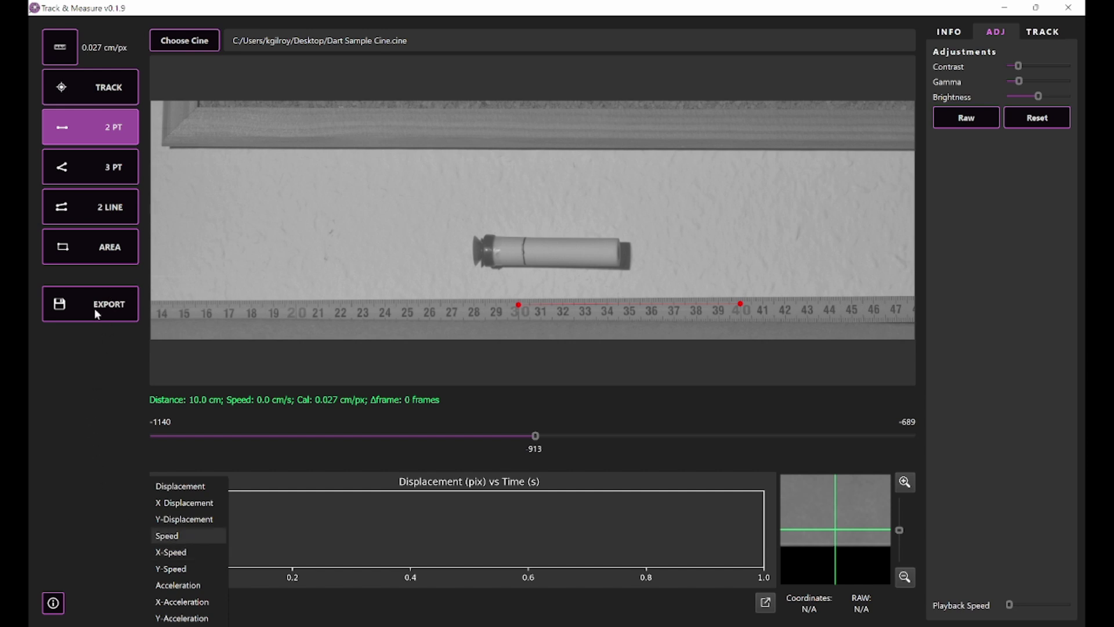
click(103, 369)
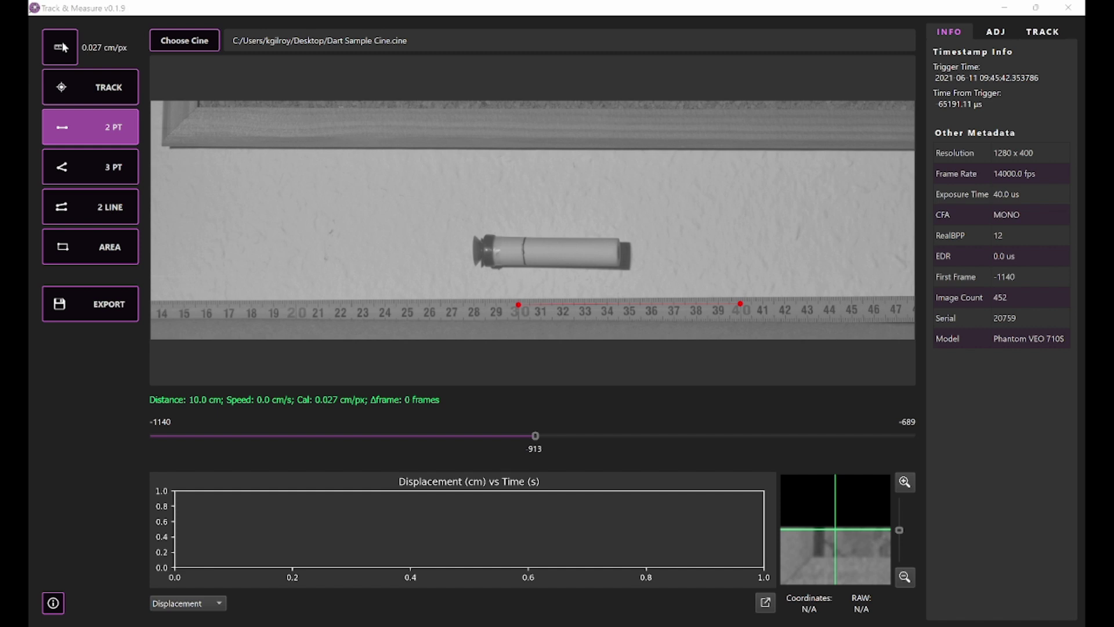
- Edit the calibrated scale's physical unit, choosing mm first and replacing it with the custom unit miles
click(64, 48)
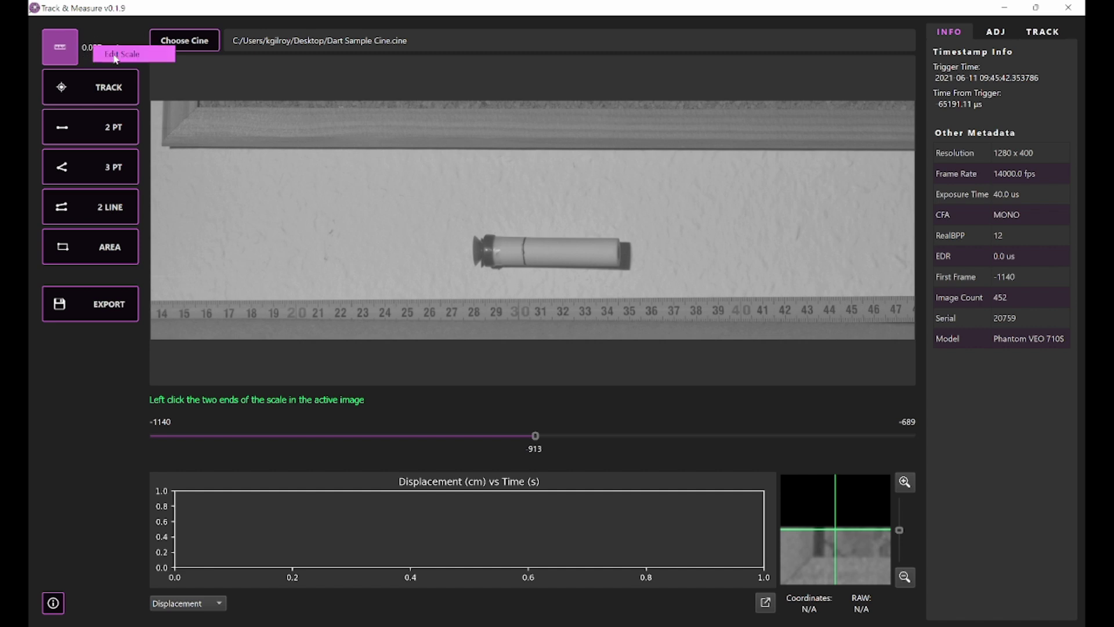
click(110, 52)
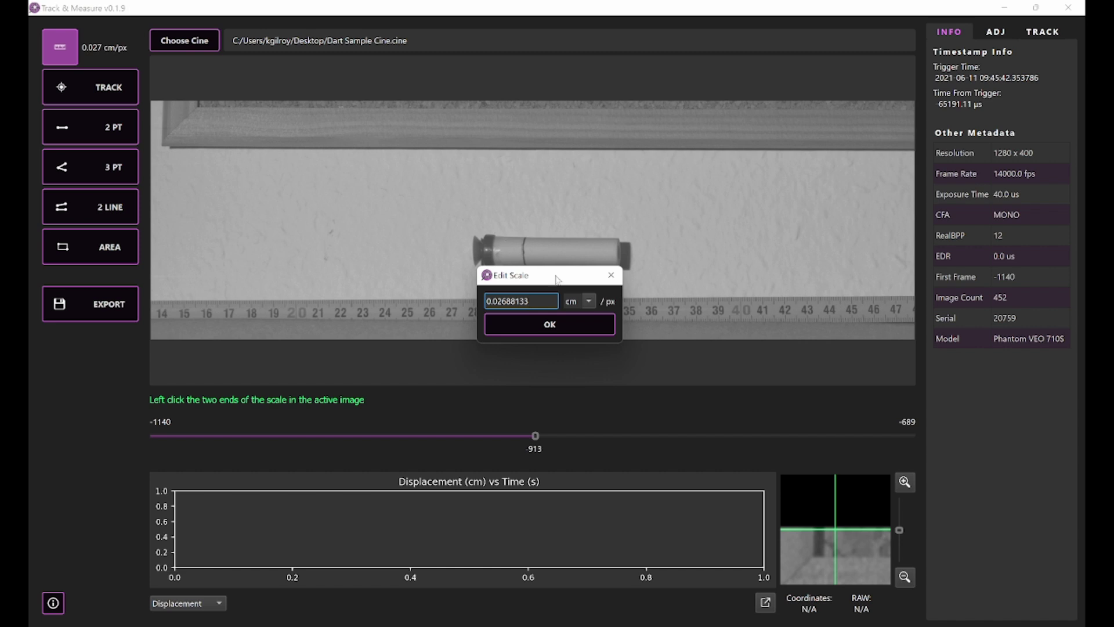
drag(551, 278, 229, 148)
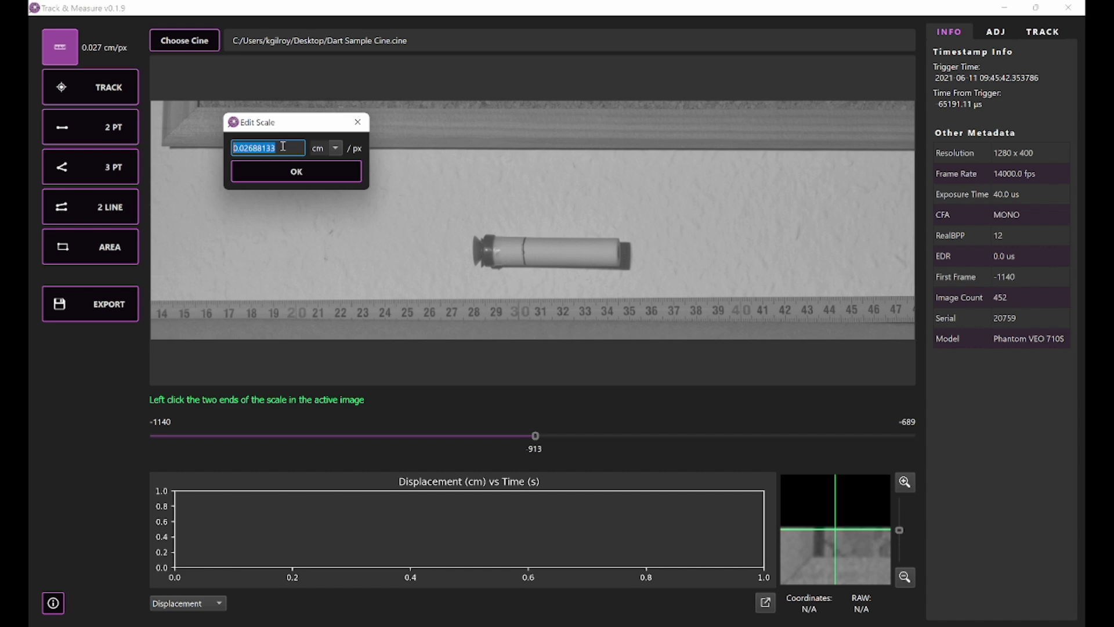
click(283, 147)
click(334, 151)
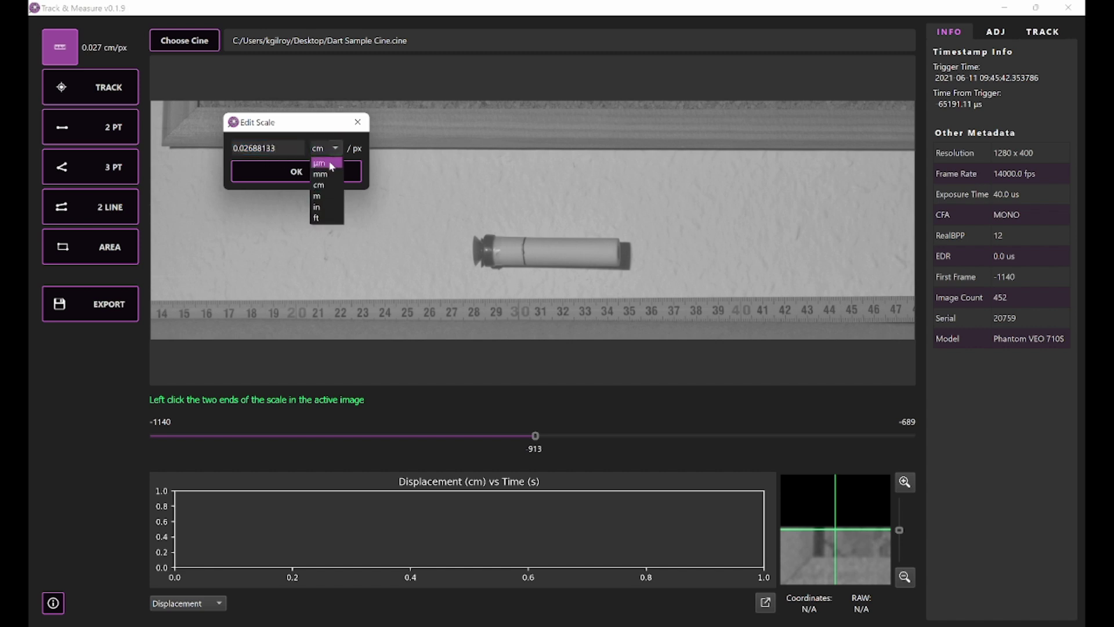
click(329, 174)
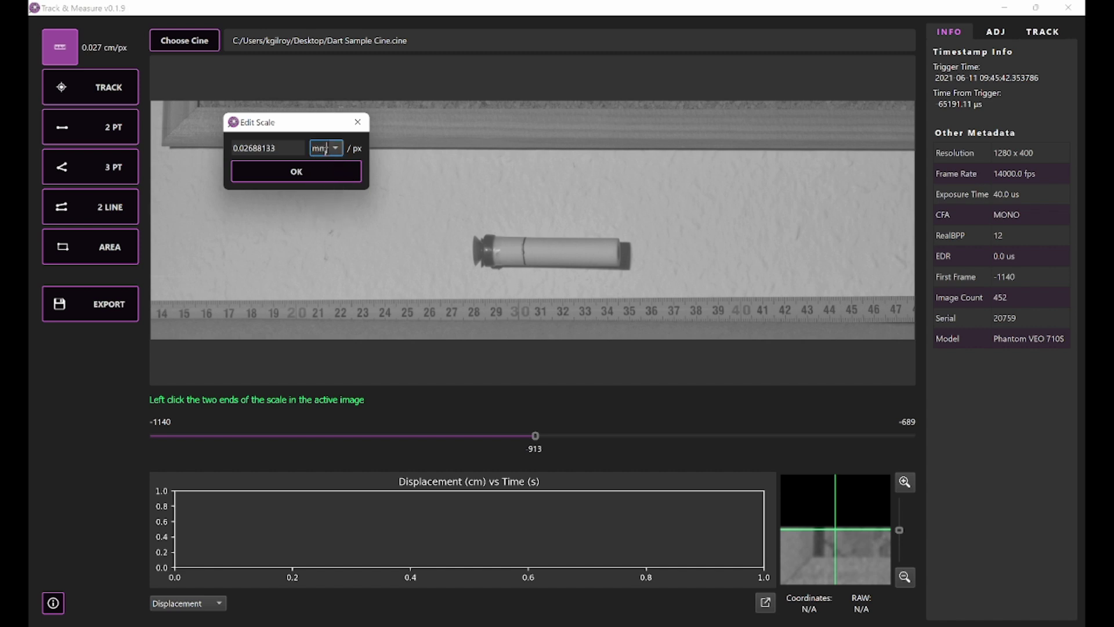
click(335, 150)
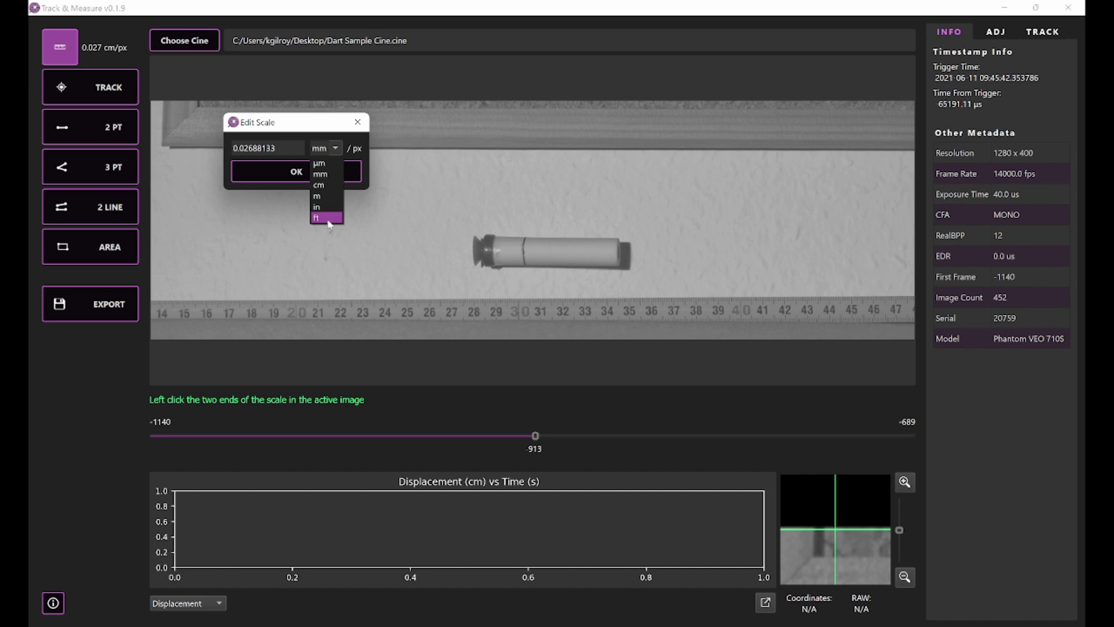
click(324, 174)
double_click(324, 150)
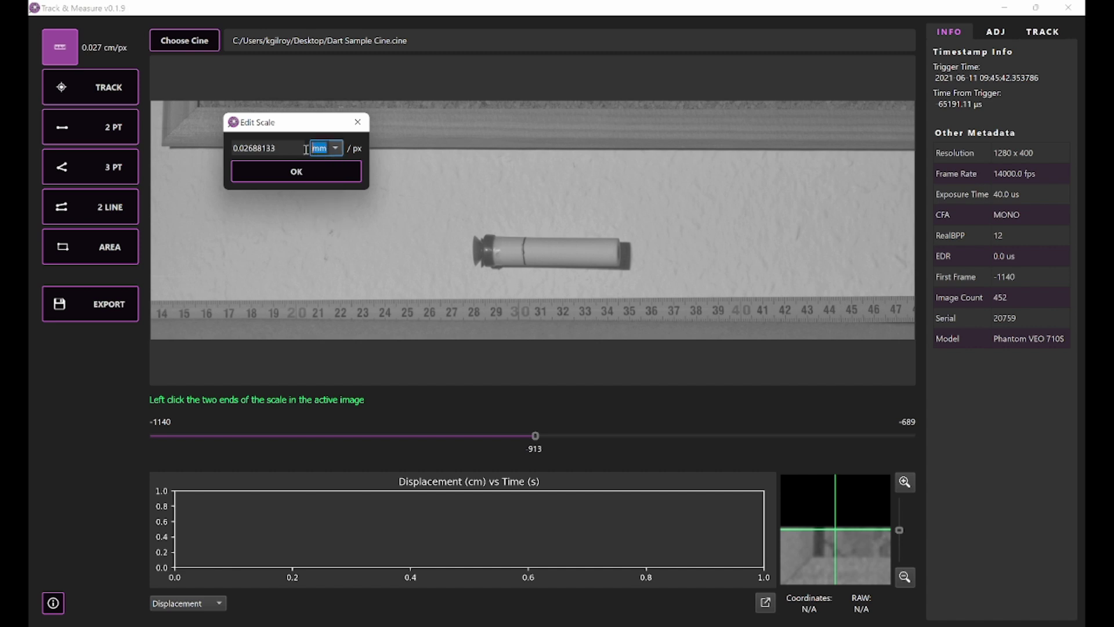
text(miles)
click(300, 174)
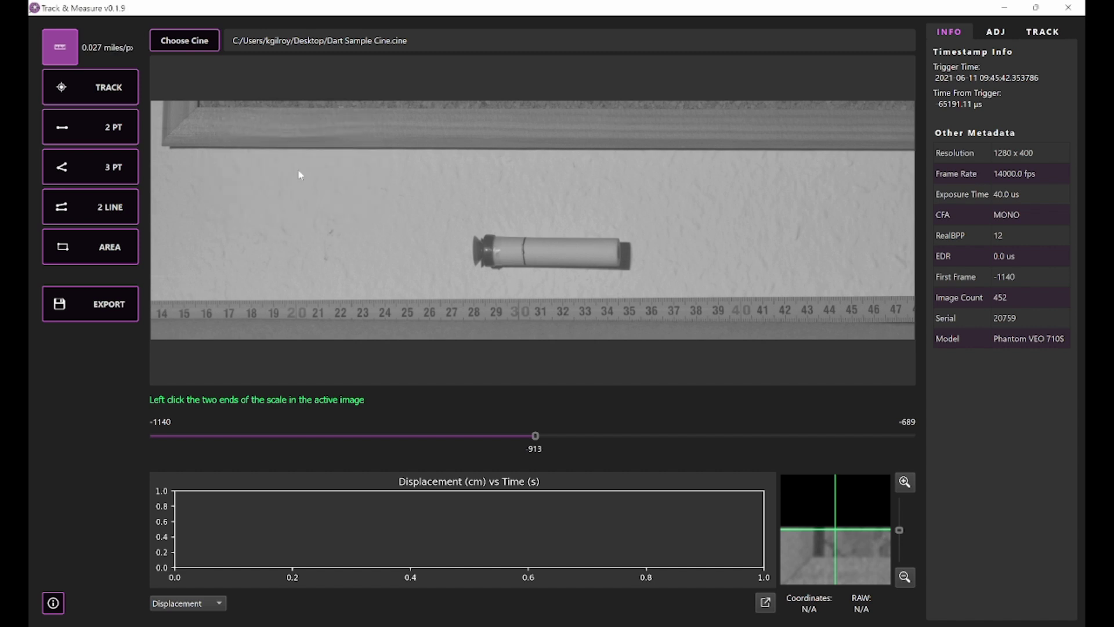